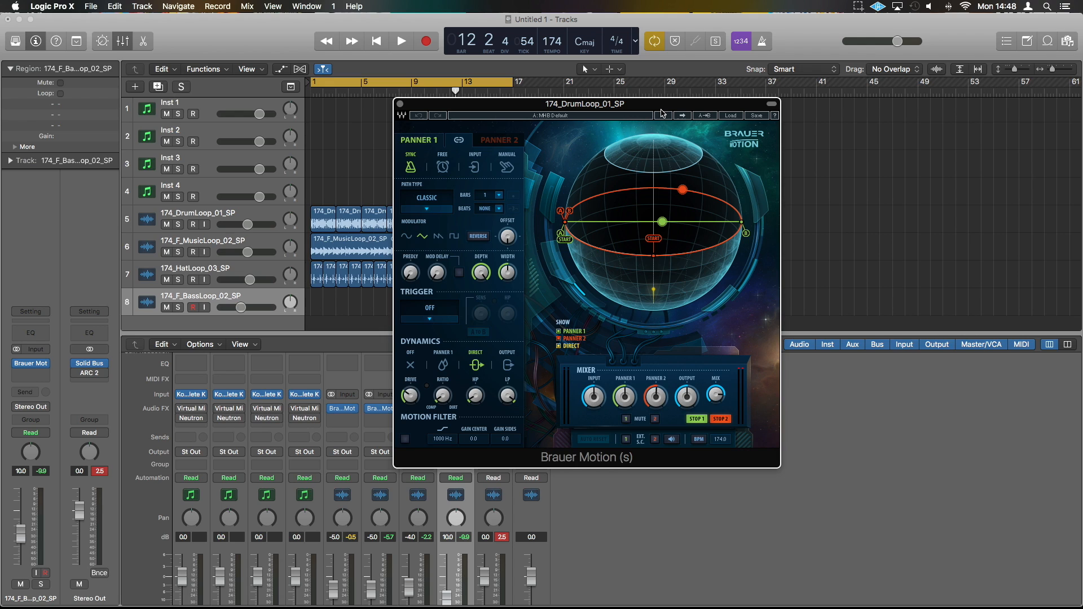
Try Panner 1's Input and Manual modes on the drum loop and return it to Sync.
{"action": "left_click", "coordinate": [502, 538]}
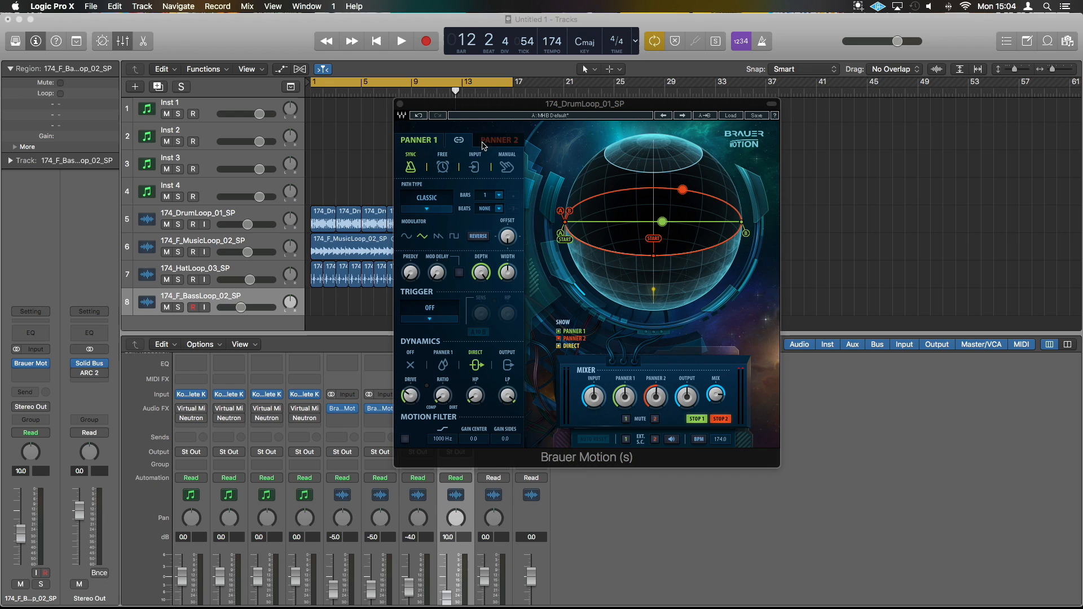
{"action": "left_click", "coordinate": [459, 142]}
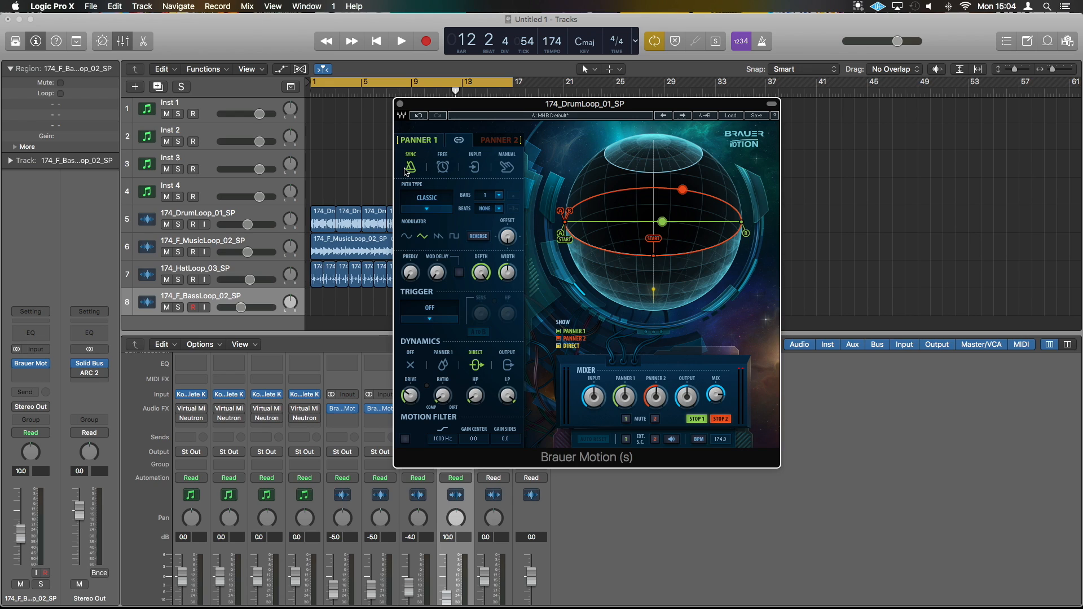
{"action": "left_click", "coordinate": [474, 167]}
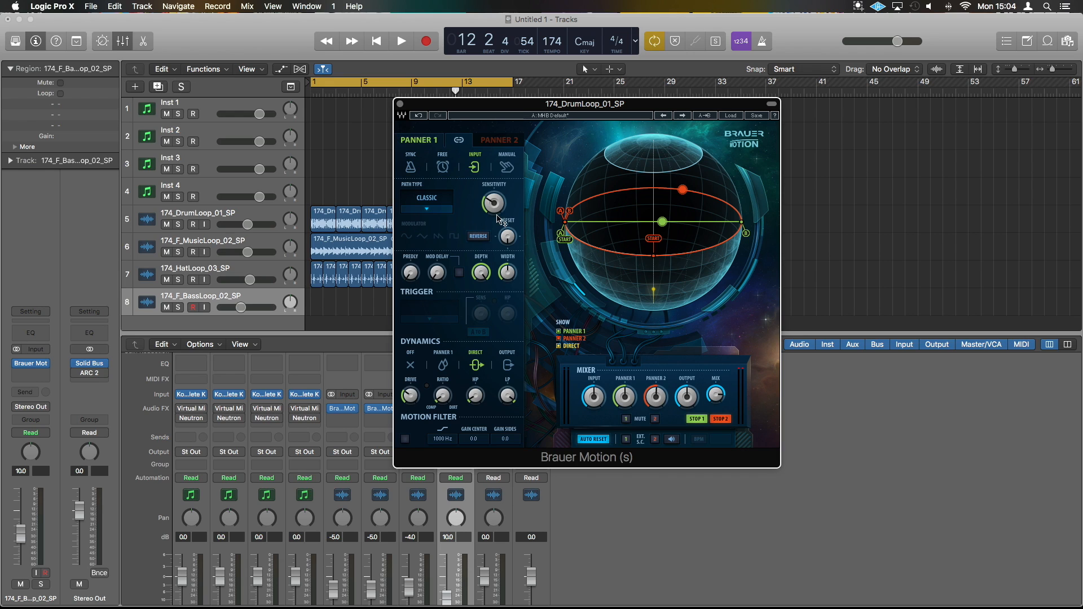
{"action": "left_click", "coordinate": [507, 166]}
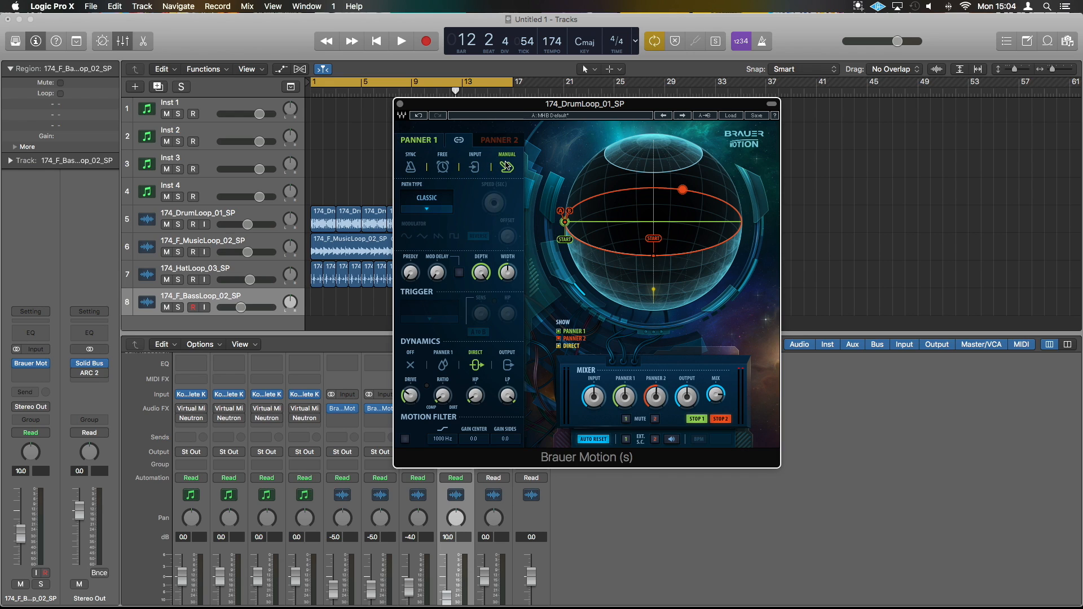
{"action": "left_click", "coordinate": [411, 168]}
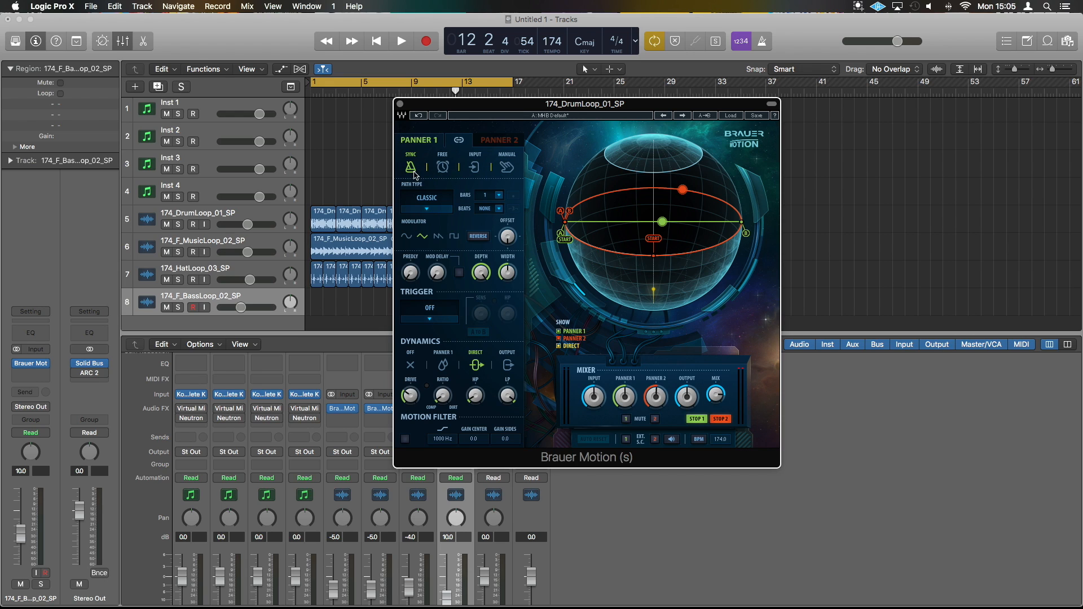
Look through Panner 1's path type, bars, beats and trigger options, keeping the current settings.
{"action": "left_click", "coordinate": [430, 210]}
{"action": "left_click", "coordinate": [430, 209]}
{"action": "left_click", "coordinate": [498, 197]}
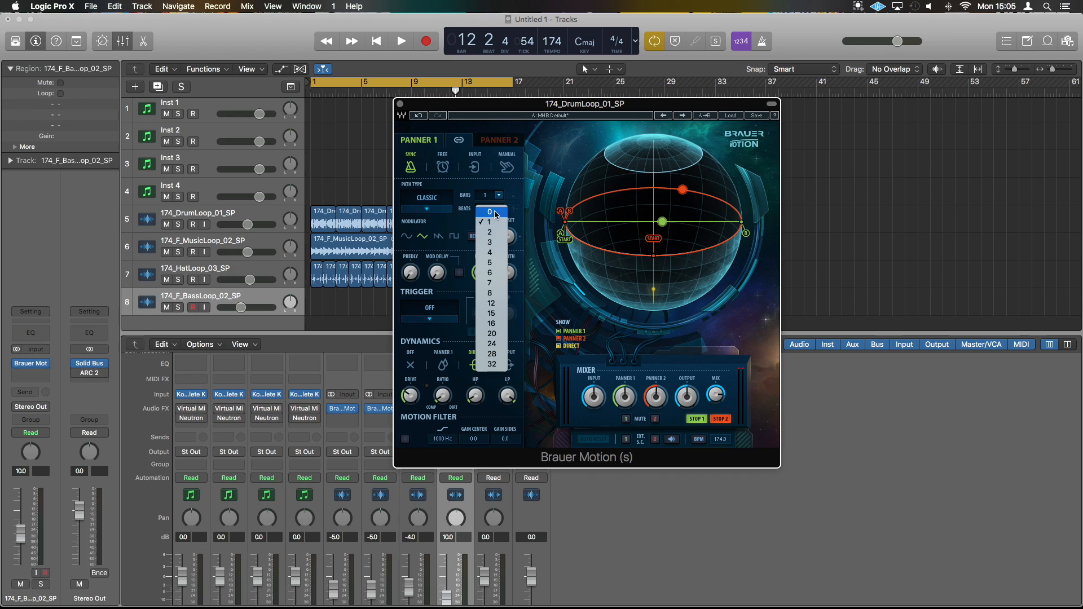
{"action": "left_click", "coordinate": [489, 222]}
{"action": "left_click", "coordinate": [500, 210]}
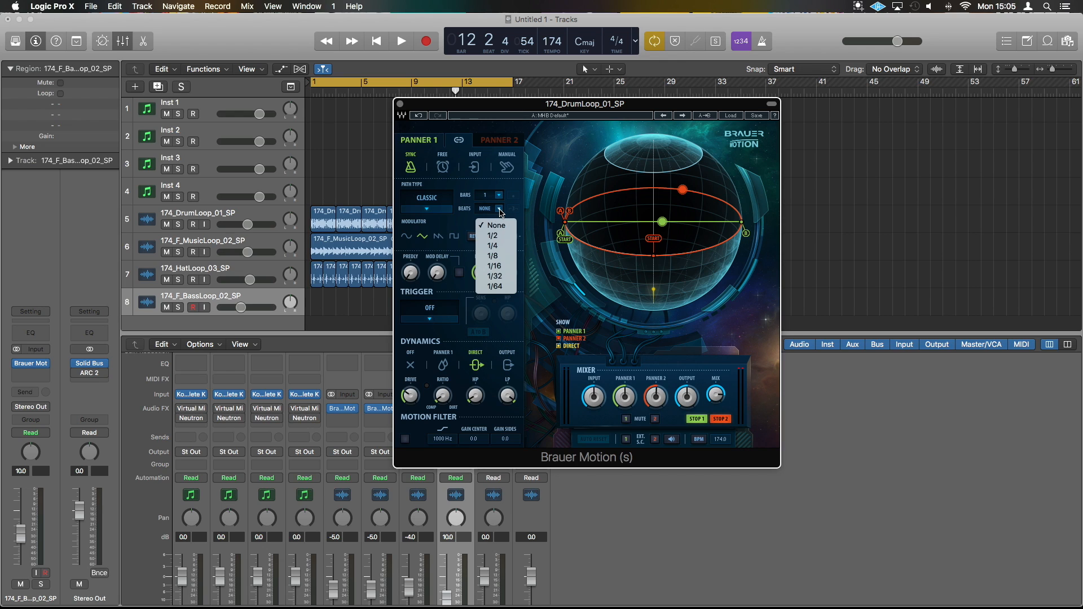
{"action": "left_click", "coordinate": [518, 203]}
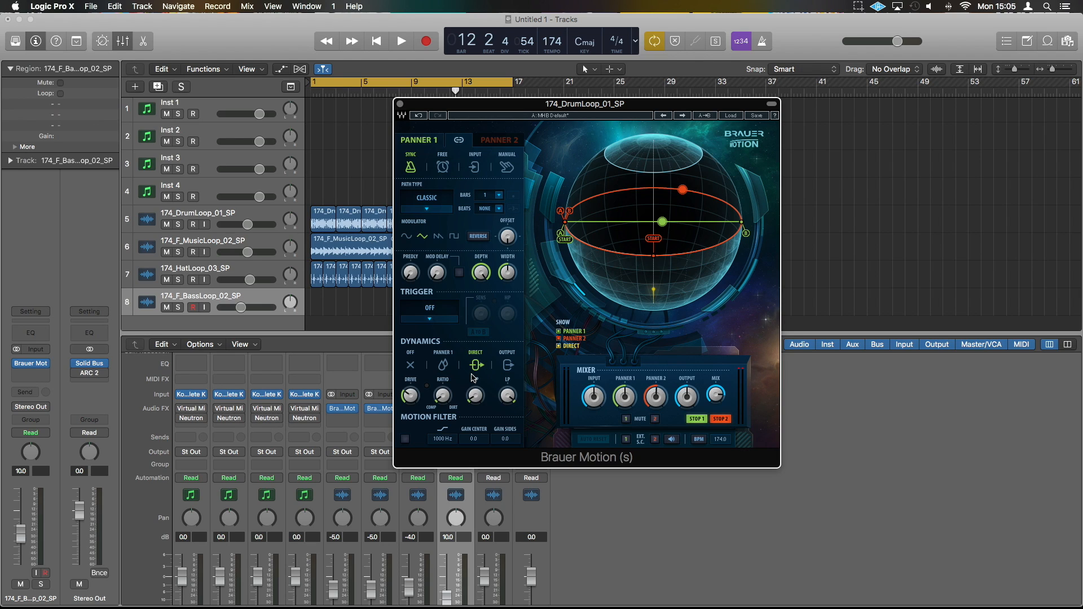
{"action": "left_click", "coordinate": [431, 320]}
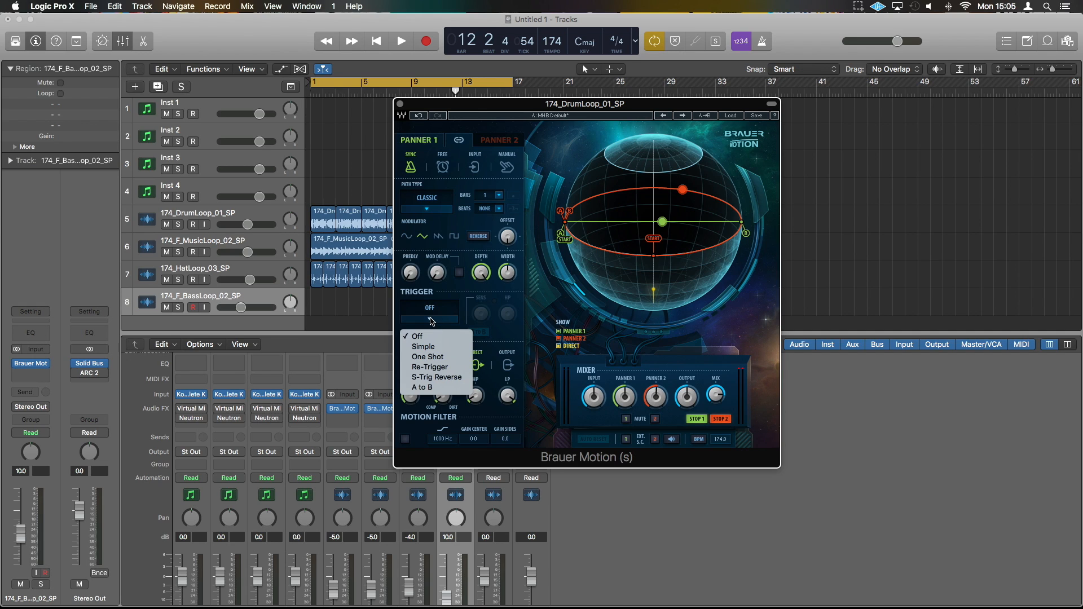
{"action": "left_click", "coordinate": [461, 311]}
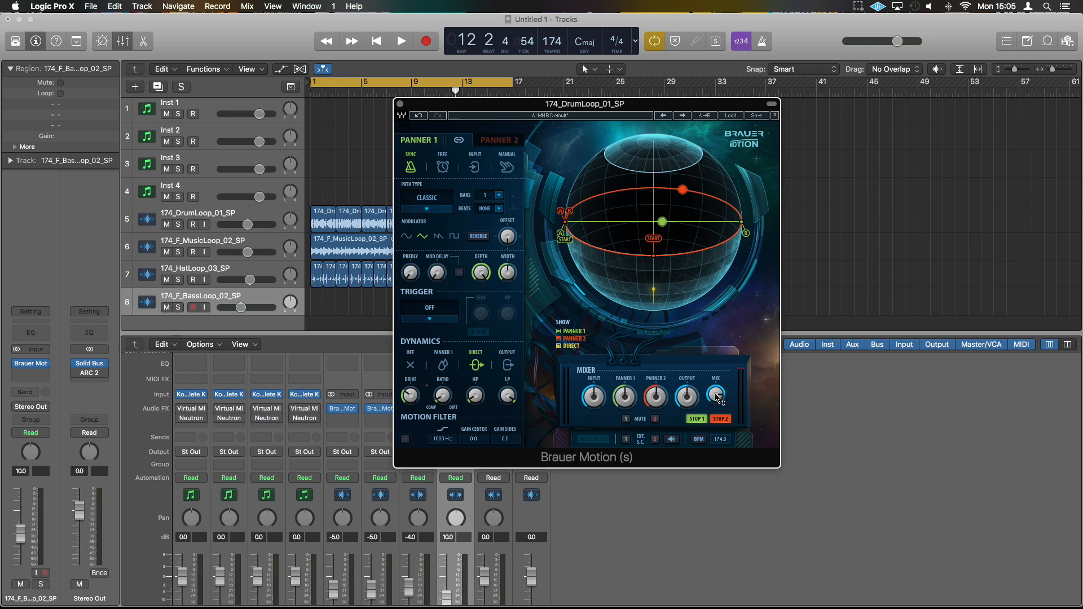
Bypass Brauer Motion on the drum, music, hat and bass loop channels, and reposition the plugin window.
{"action": "mouse_move", "coordinate": [716, 399]}
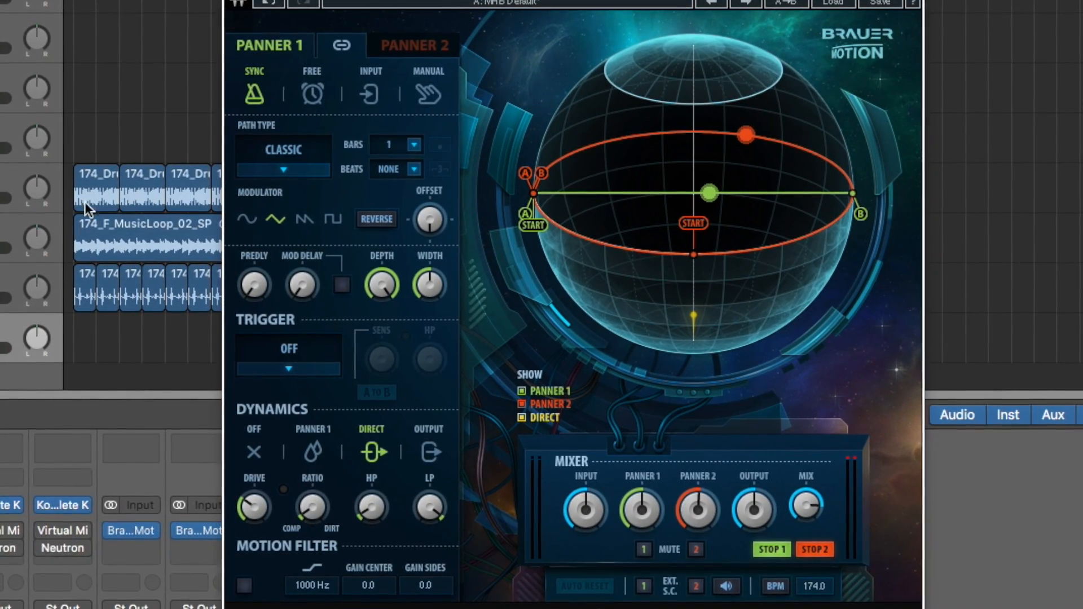
{"action": "left_click", "coordinate": [126, 530]}
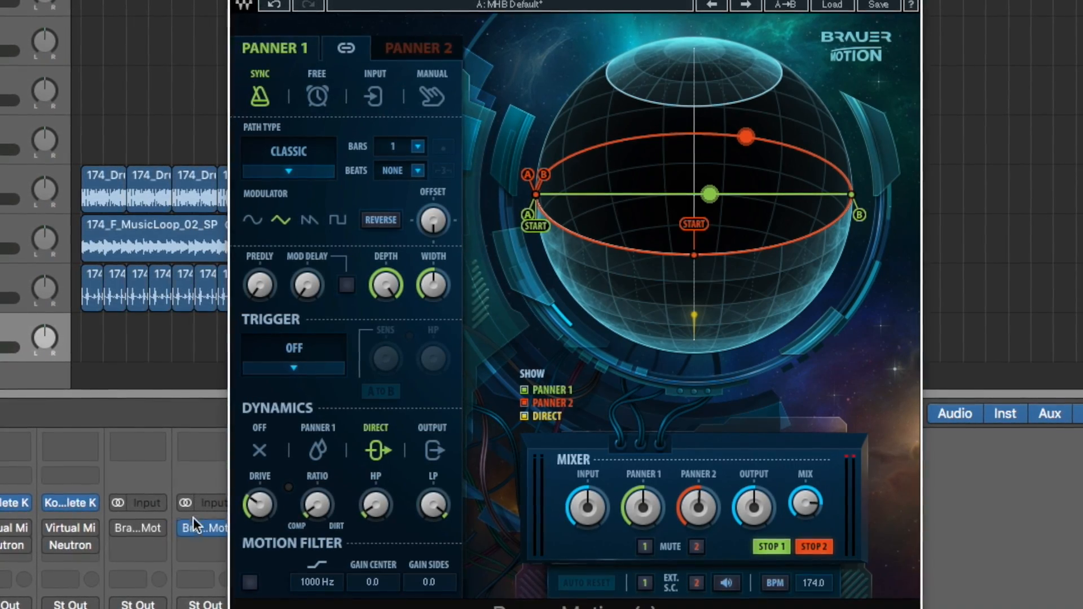
{"action": "left_click", "coordinate": [184, 531]}
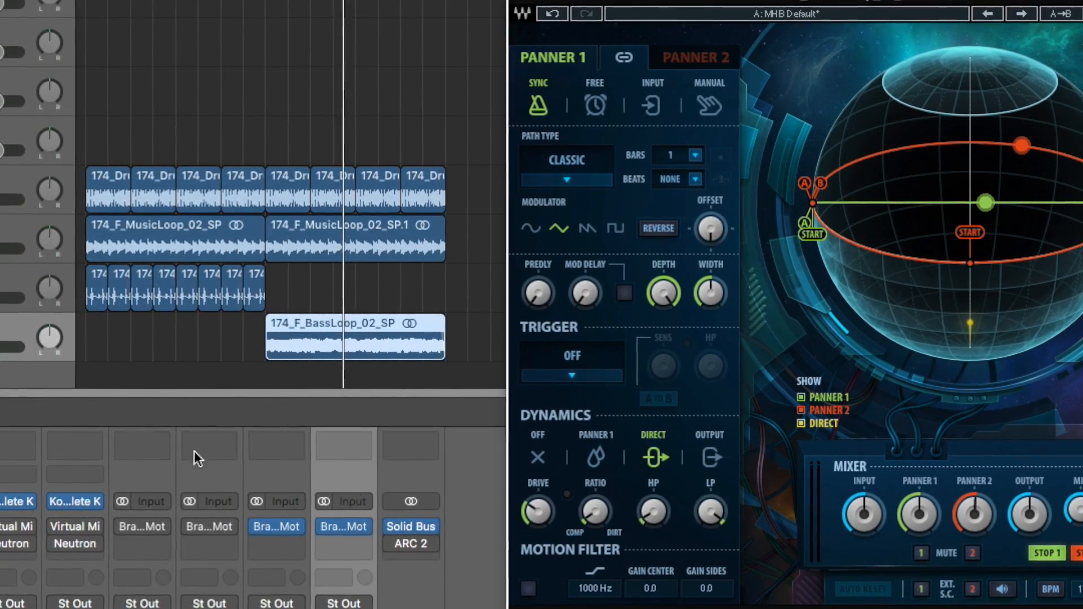
{"action": "left_click", "coordinate": [331, 526]}
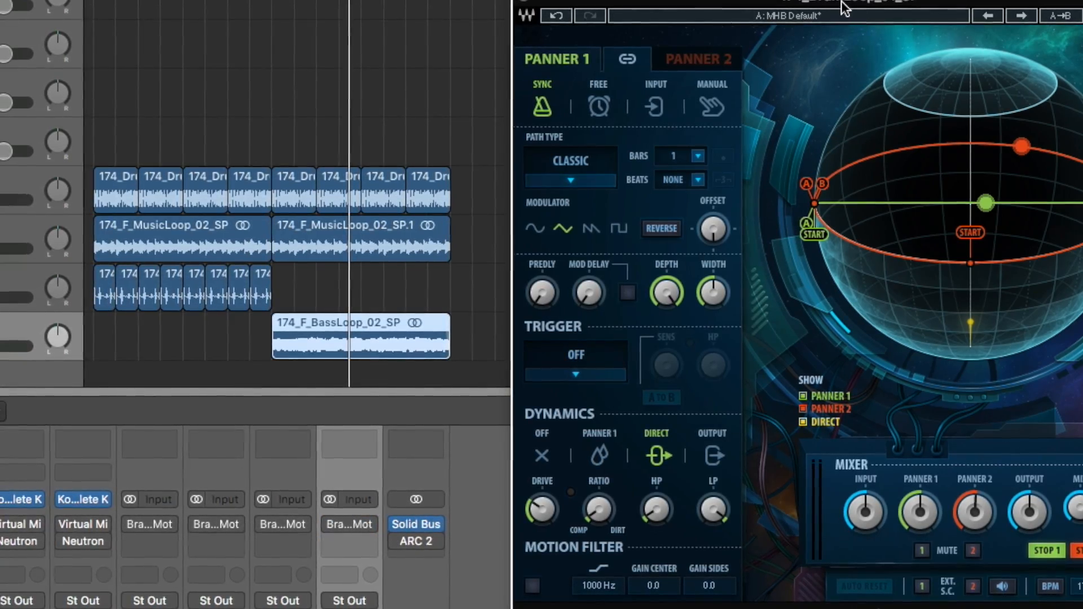
{"action": "left_click_drag", "start_coordinate": [845, 6], "coordinate": [607, 7]}
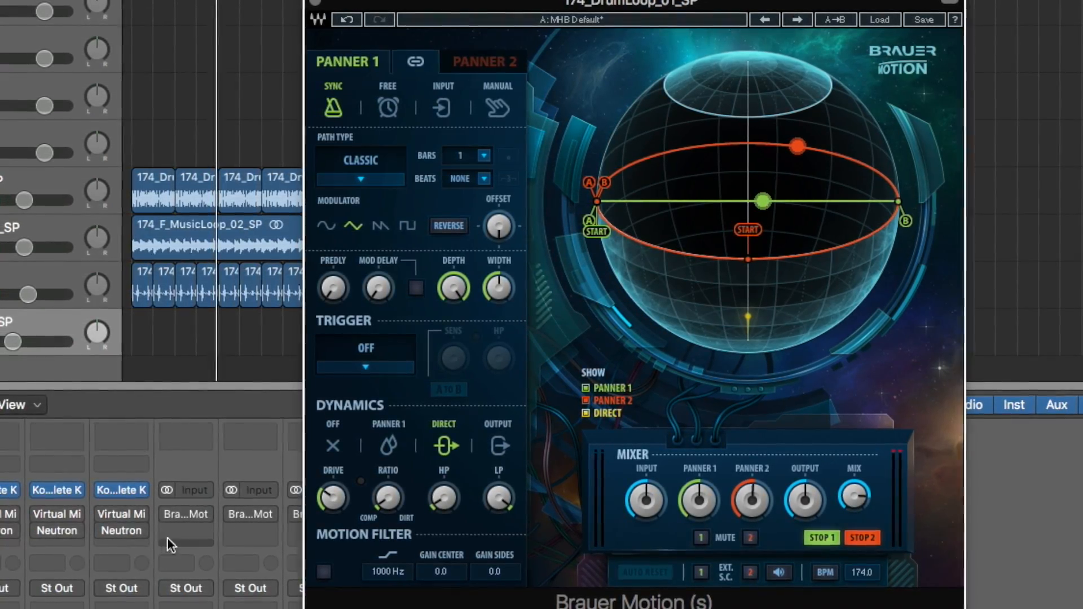
Re-enable Brauer Motion on the drum, music and hat loop channels and toggle playback.
{"action": "mouse_move", "coordinate": [173, 518]}
{"action": "left_click", "coordinate": [238, 514]}
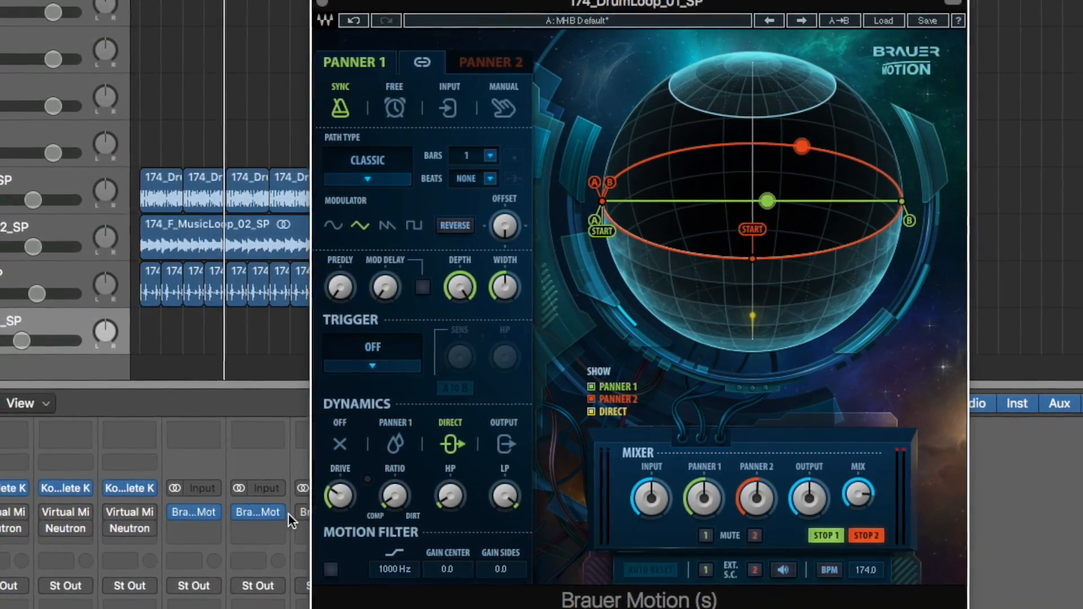
{"action": "left_click", "coordinate": [299, 513]}
{"action": "key", "text": "space"}
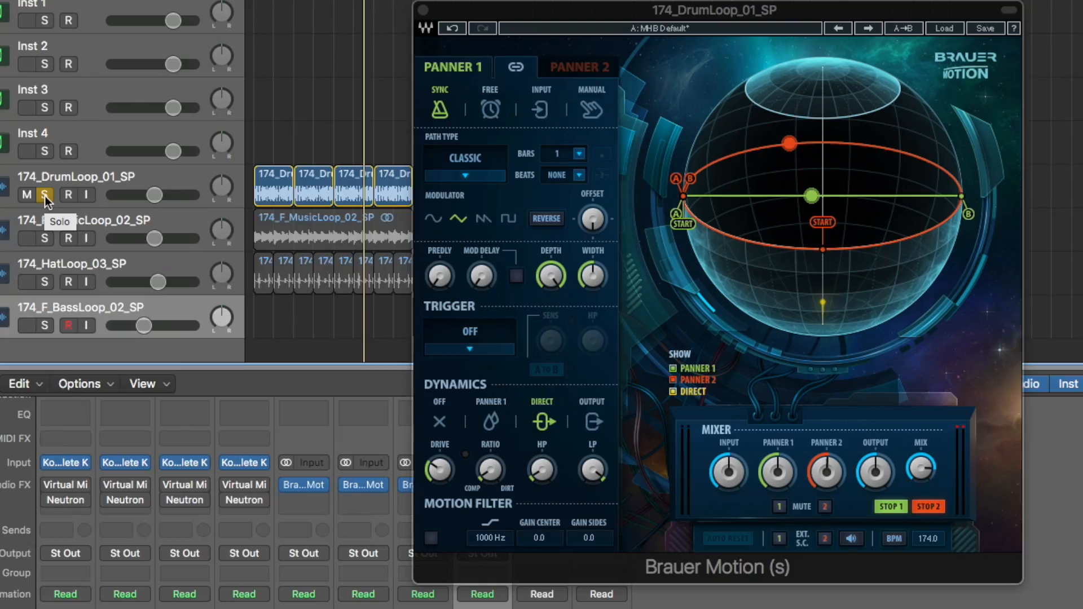
Bypass and re-enable Brauer Motion on the soloed drum loop to compare the dry and processed sound.
{"action": "mouse_move", "coordinate": [289, 485]}
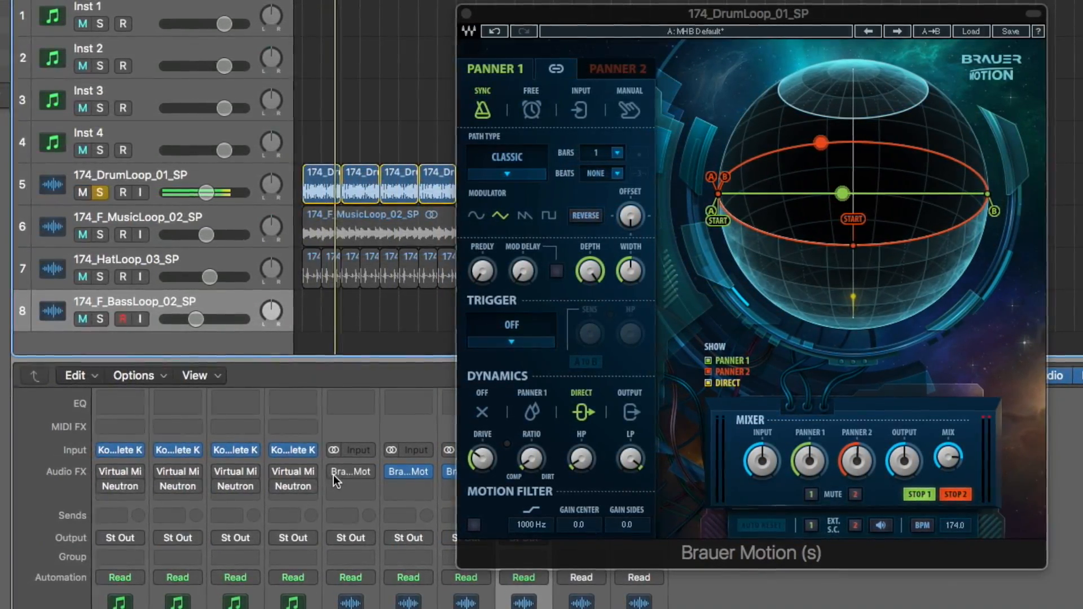
{"action": "left_click", "coordinate": [333, 474]}
{"action": "left_click", "coordinate": [341, 477]}
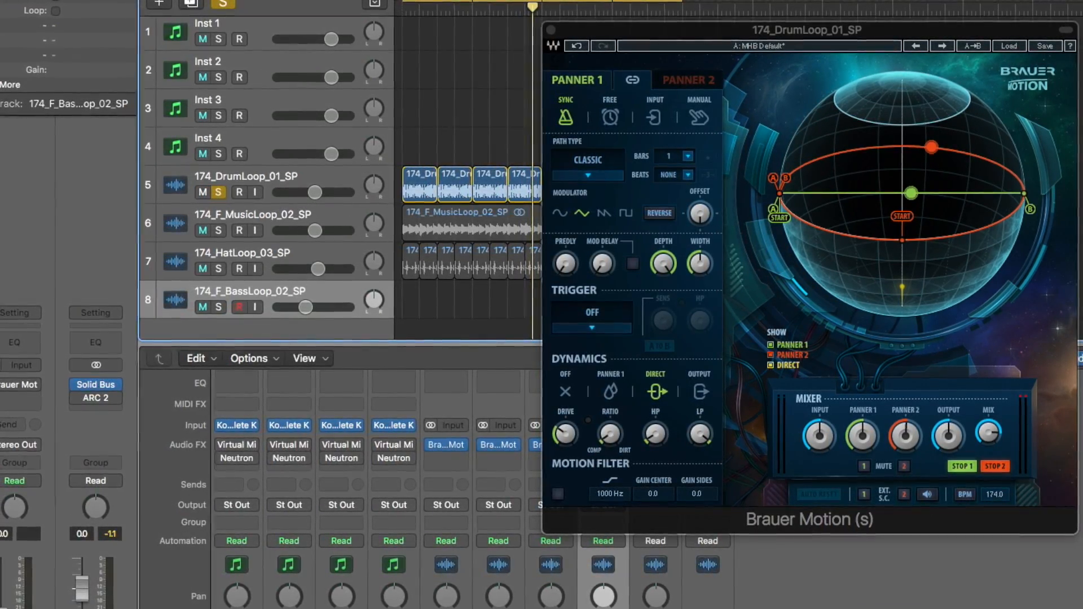
Solo the 174_F_MusicLoop_02_SP track in place of the drum loop.
{"action": "left_click", "coordinate": [221, 191]}
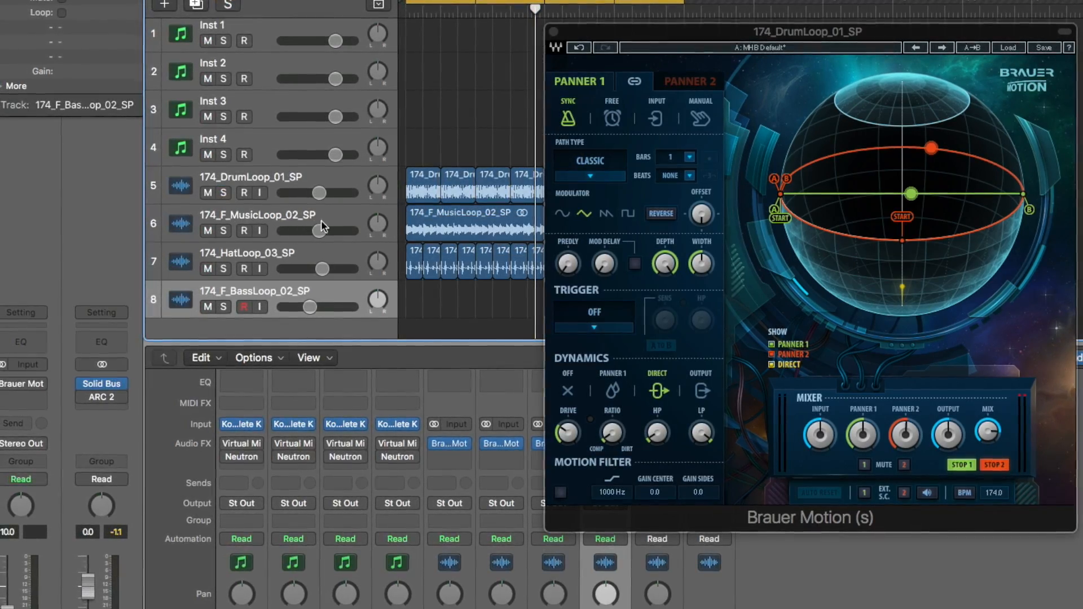
{"action": "left_click", "coordinate": [340, 216]}
{"action": "left_click", "coordinate": [222, 230]}
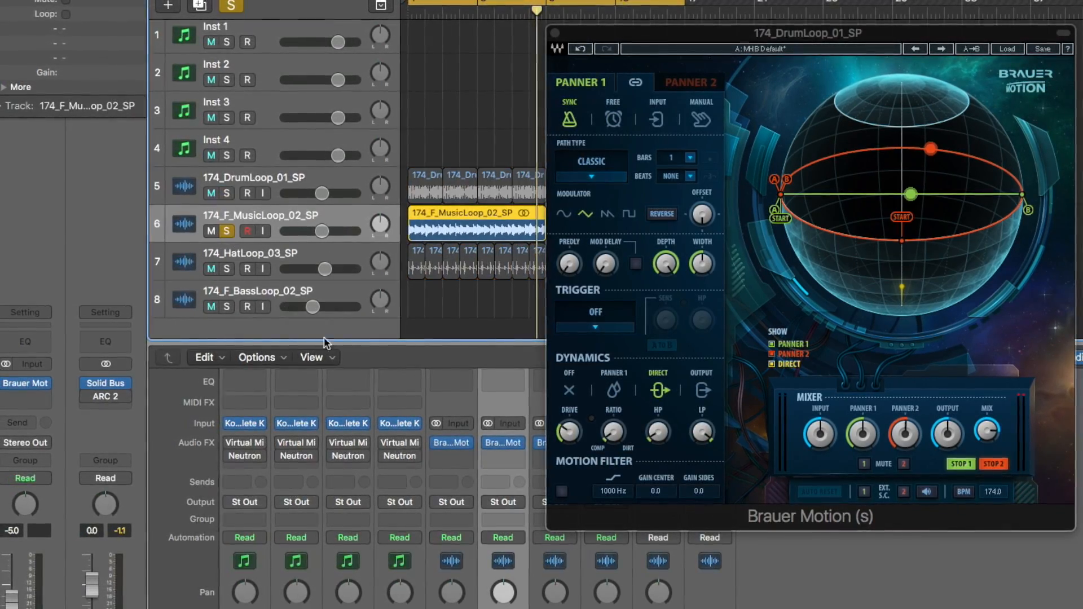
Open Brauer Motion on the music loop channel and close the drum loop's plugin window.
{"action": "left_click", "coordinate": [505, 444]}
{"action": "left_click", "coordinate": [755, 39]}
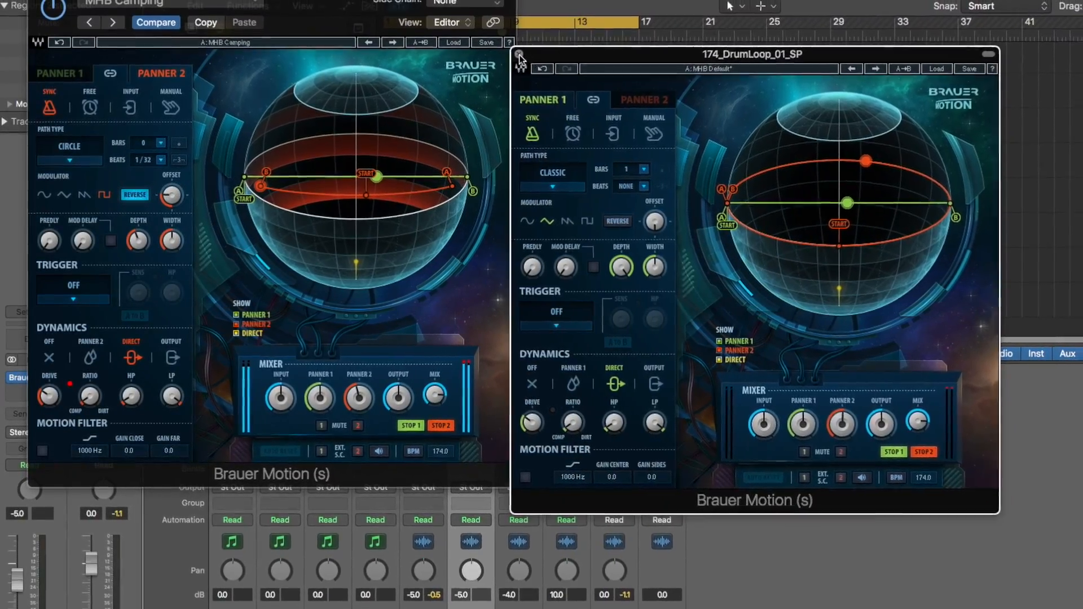
{"action": "left_click", "coordinate": [549, 39]}
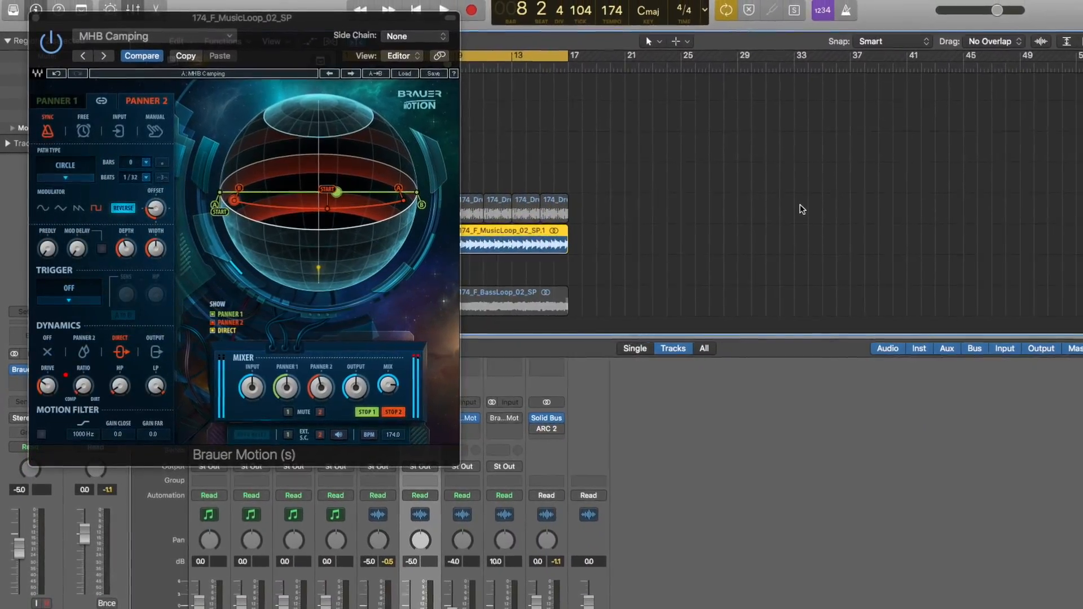
Play the music loop, switching its solo off and on to compare it alone and in the full mix.
{"action": "key", "text": "space"}
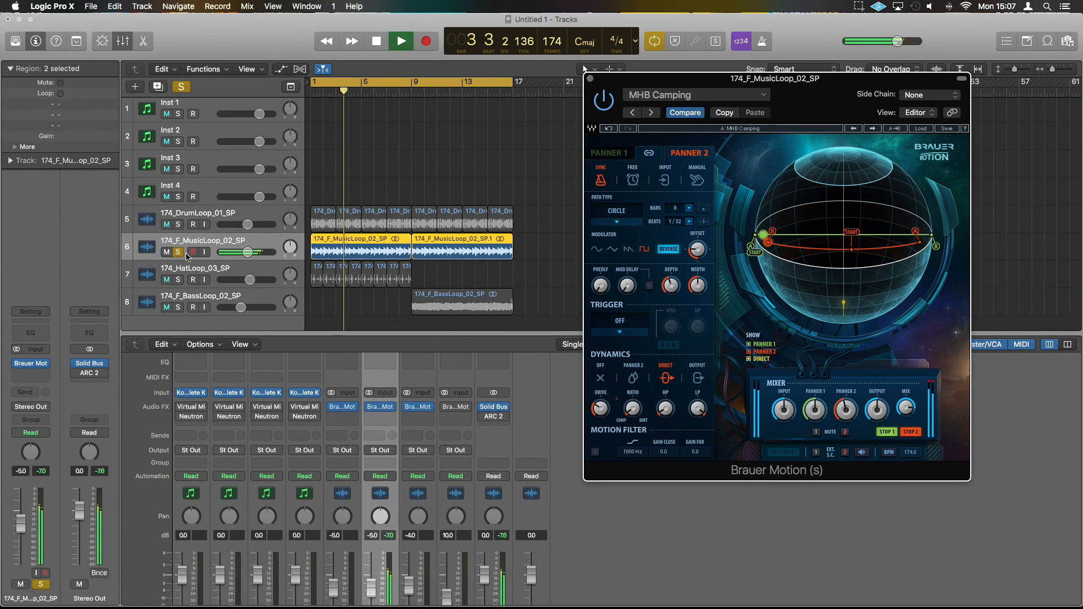
{"action": "left_click", "coordinate": [176, 253]}
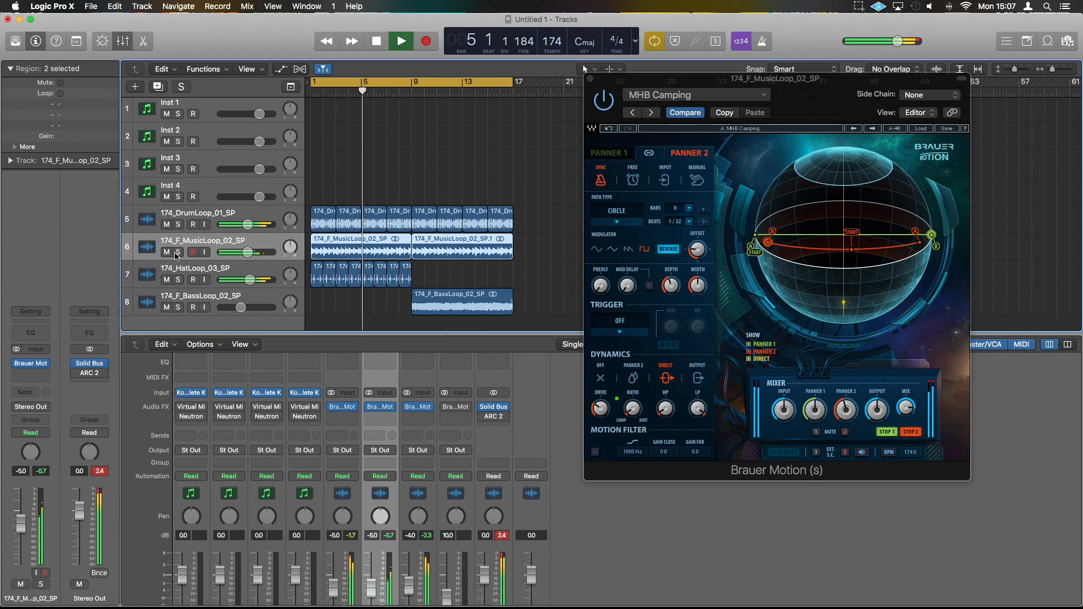
{"action": "left_click", "coordinate": [176, 252]}
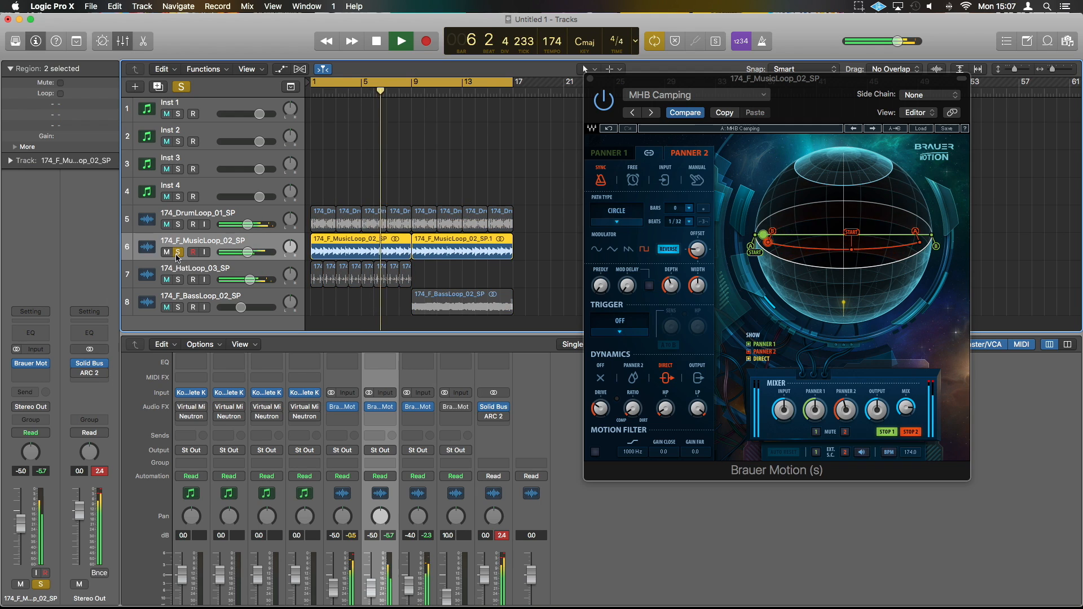
{"action": "left_click", "coordinate": [372, 414]}
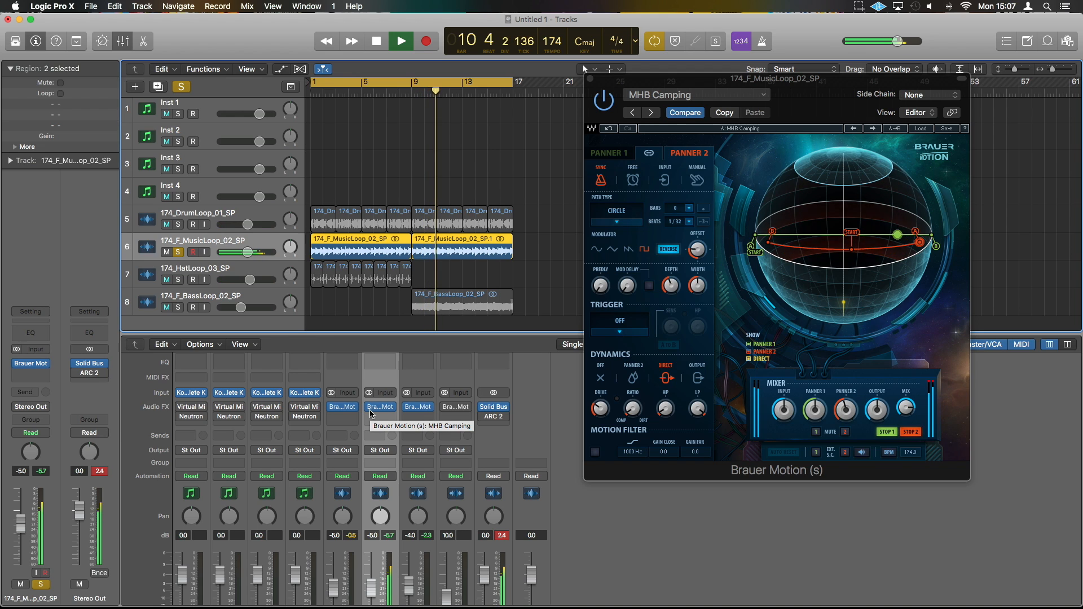
{"action": "key", "text": "space"}
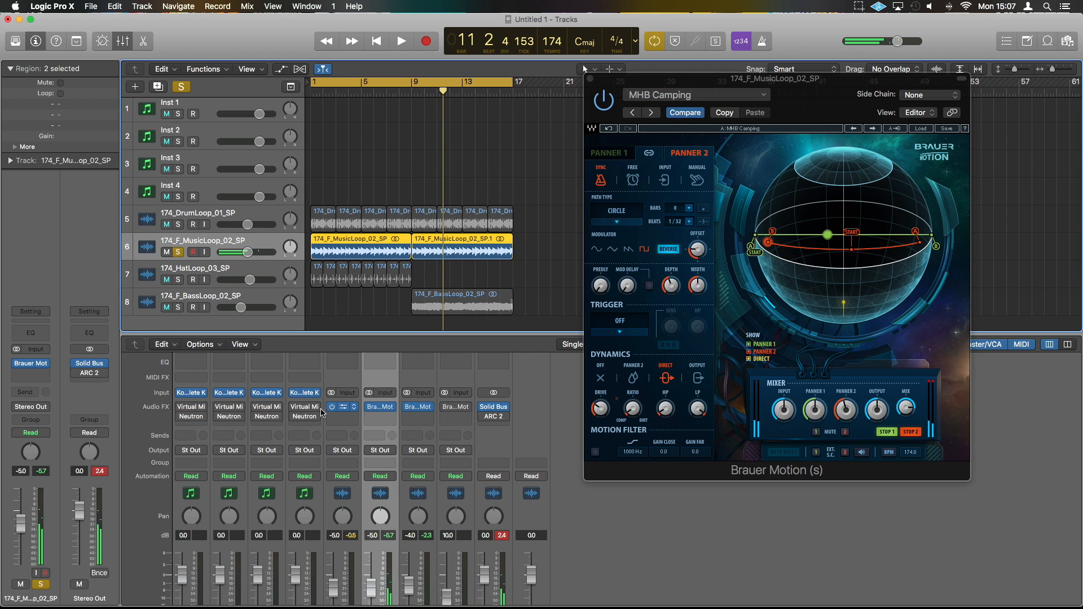
Solo the 174_HatLoop_03_SP track in place of the music loop and open its Brauer Motion plugin.
{"action": "left_click", "coordinate": [178, 252]}
{"action": "left_click", "coordinate": [178, 280]}
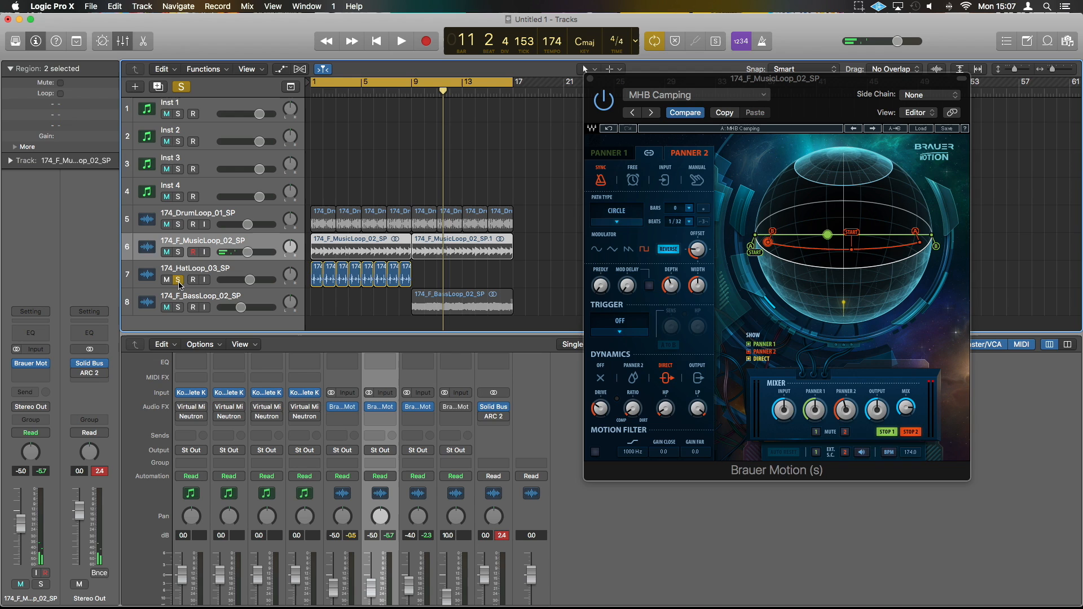
{"action": "left_click", "coordinate": [236, 273]}
{"action": "left_click", "coordinate": [420, 409]}
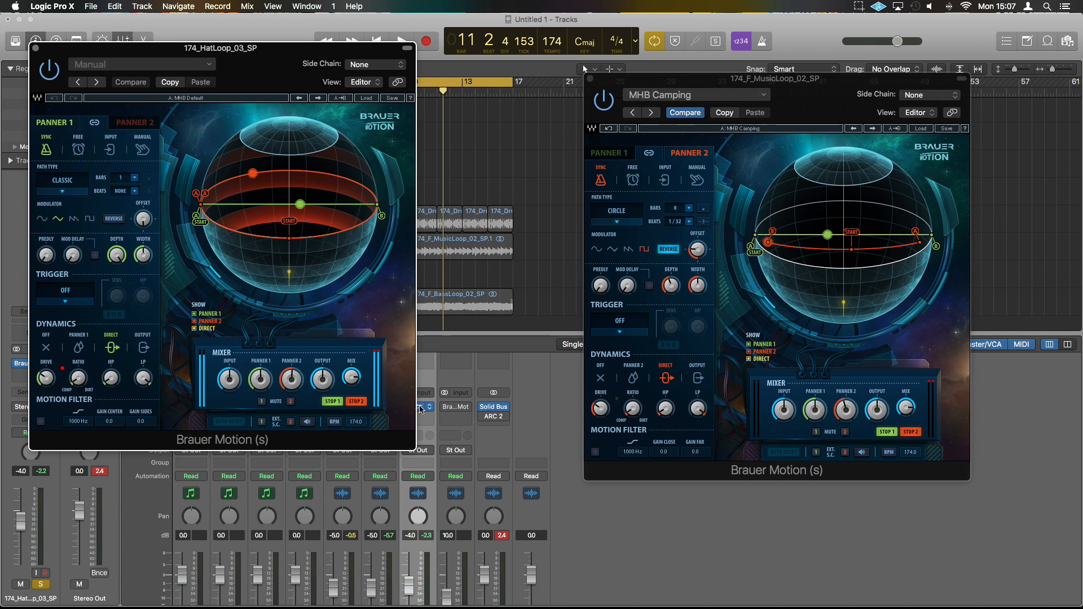
Play the hat loop with its default setting, reposition its plugin window, and load the MHB X Lights 1/2 Beat Ping preset.
{"action": "key", "text": "space"}
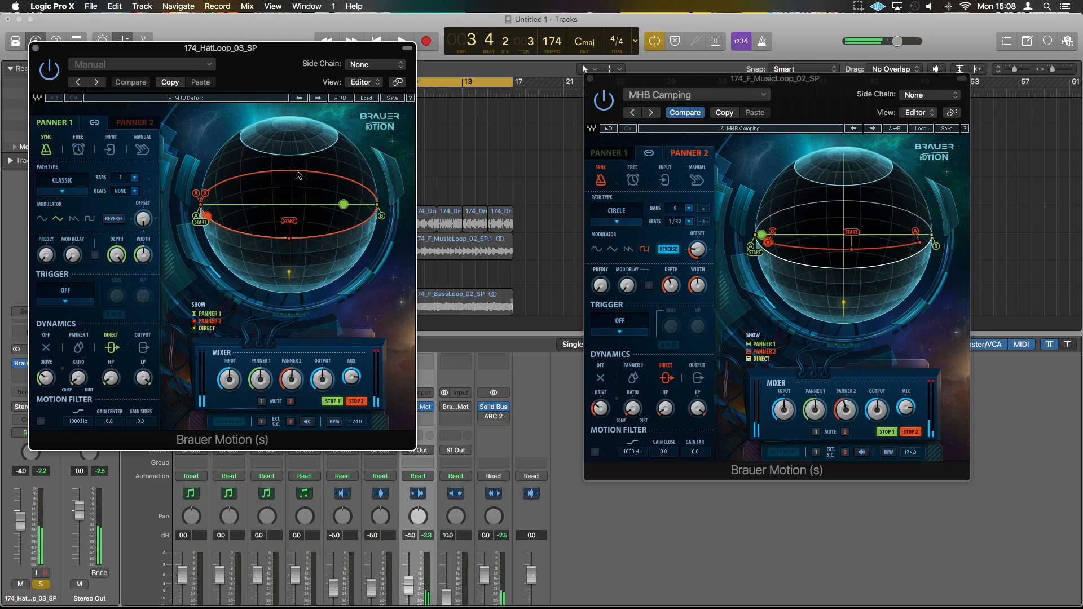
{"action": "left_click_drag", "start_coordinate": [267, 62], "coordinate": [369, 74]}
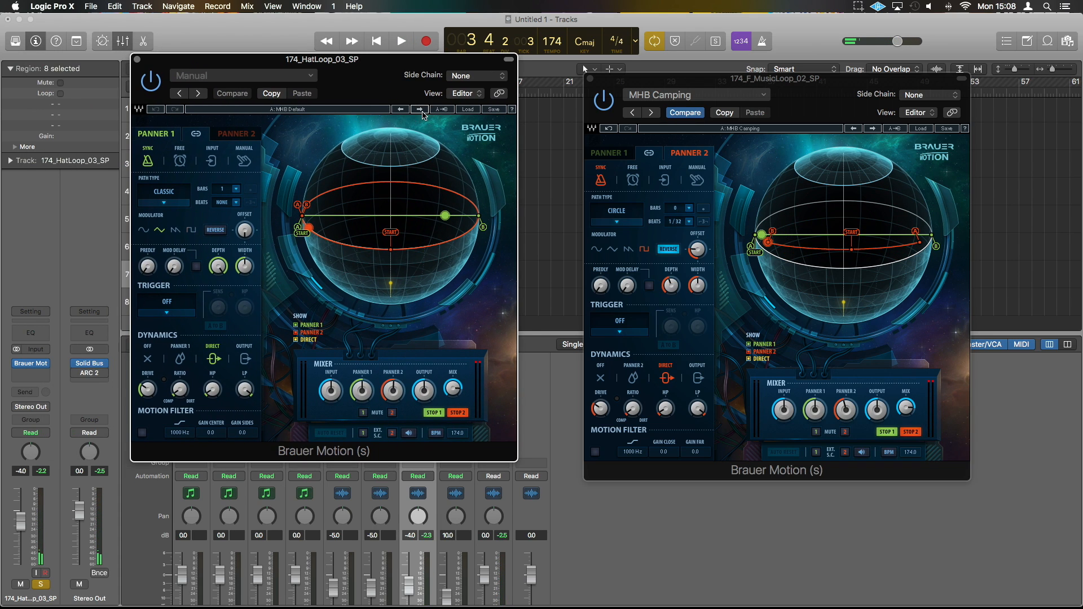
{"action": "left_click", "coordinate": [421, 110]}
{"action": "left_click", "coordinate": [420, 110]}
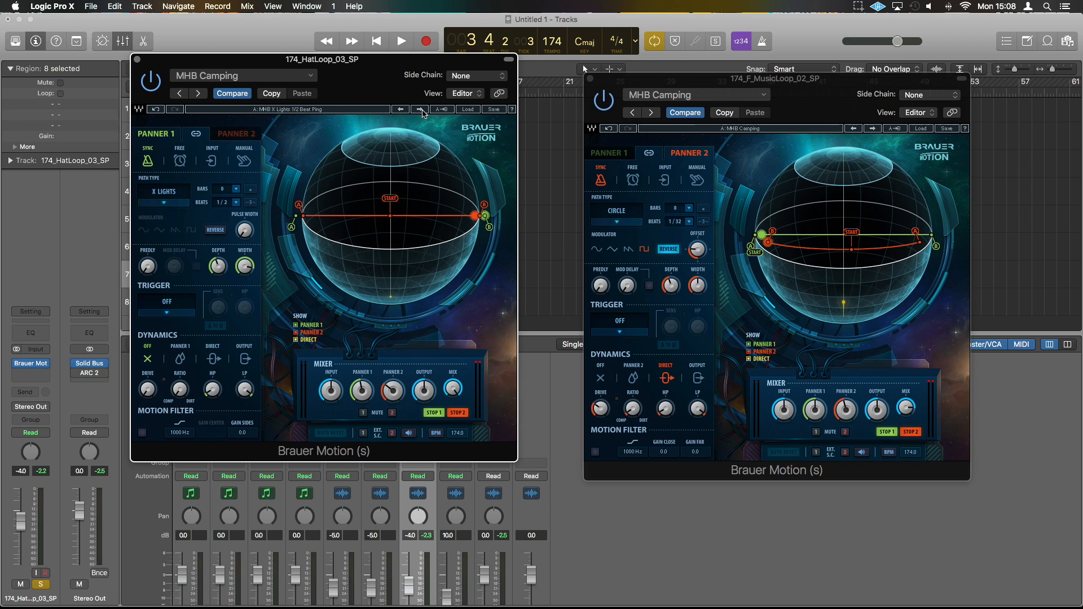
Audition the hat loop, switch its Brauer Motion preset to MHB Circle X 1, and close its plugin window.
{"action": "key", "text": "space"}
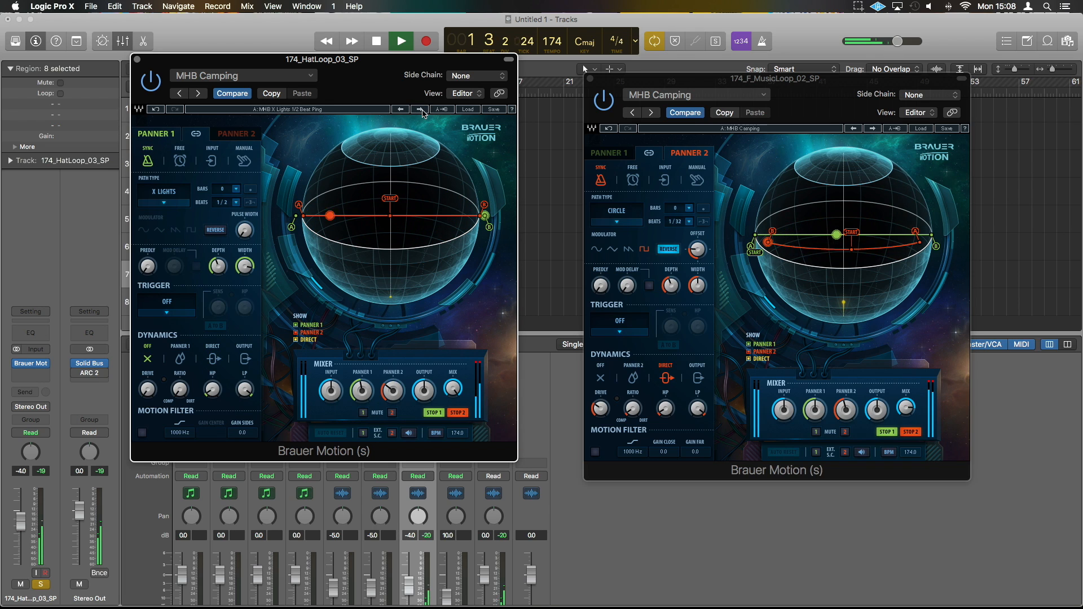
{"action": "left_click", "coordinate": [421, 110]}
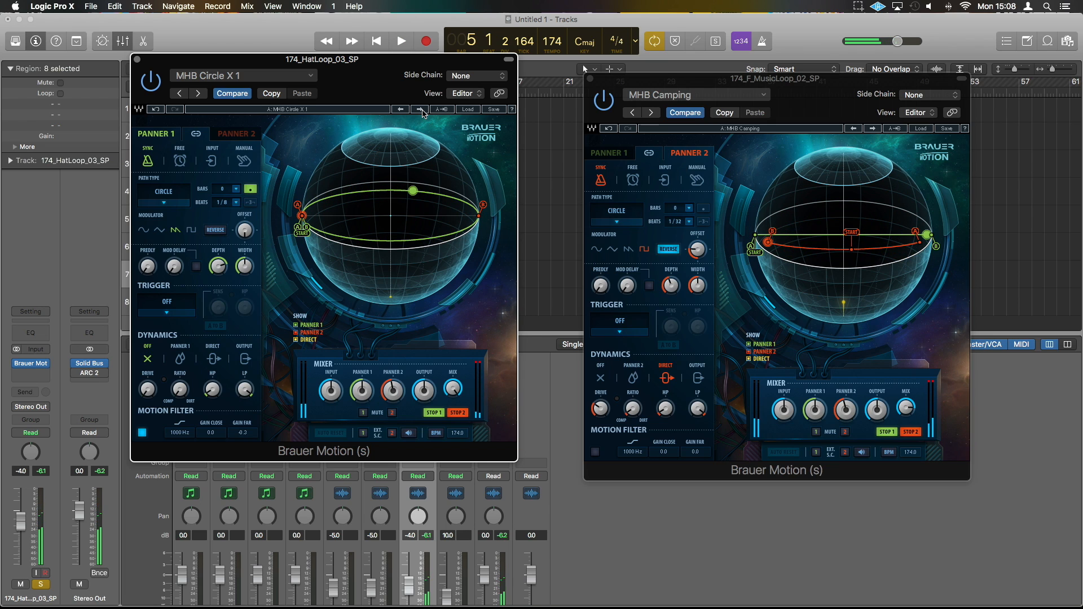
{"action": "left_click", "coordinate": [138, 58]}
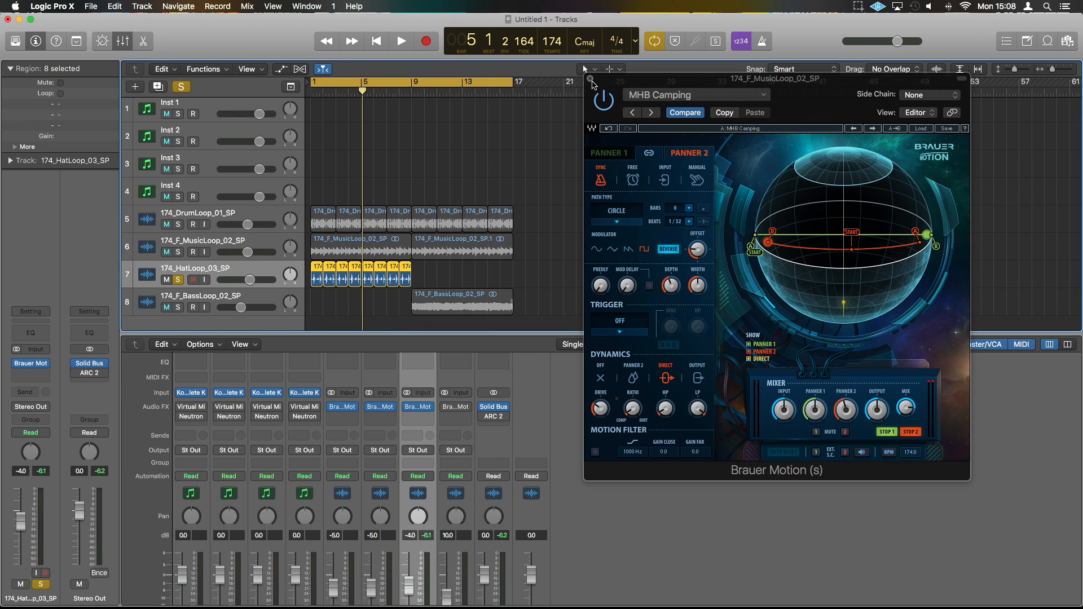